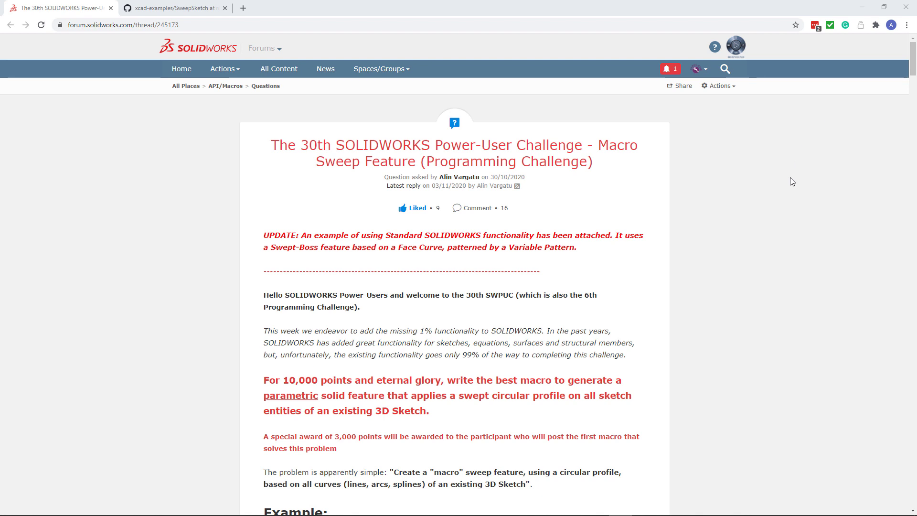
# Switch to SOLIDWORKS and start an Insert Sweep Sketch feature using the 3D grid sketch, 3DSketch3.
pyautogui.click(859, 9)
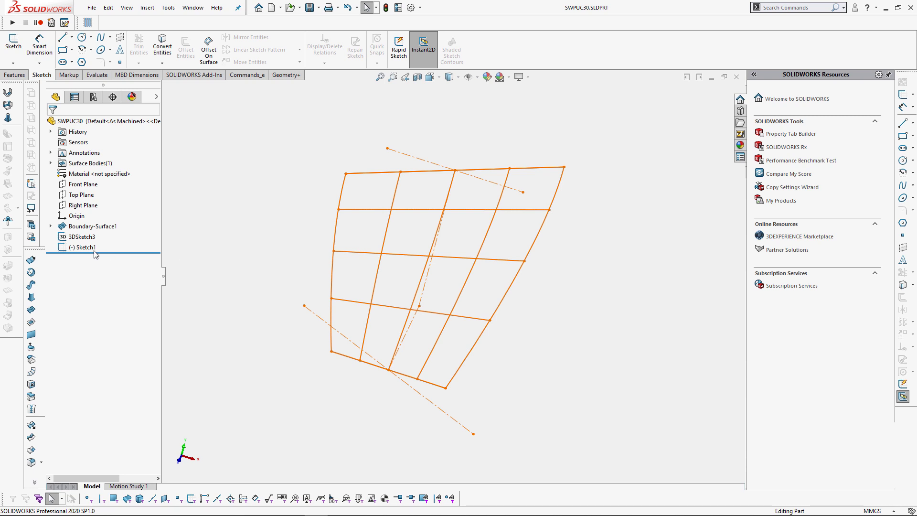
pyautogui.moveTo(288, 243)
pyautogui.mouseDown(button='middle')
pyautogui.moveTo(368, 253)
pyautogui.moveTo(301, 251)
pyautogui.mouseUp(button='middle')
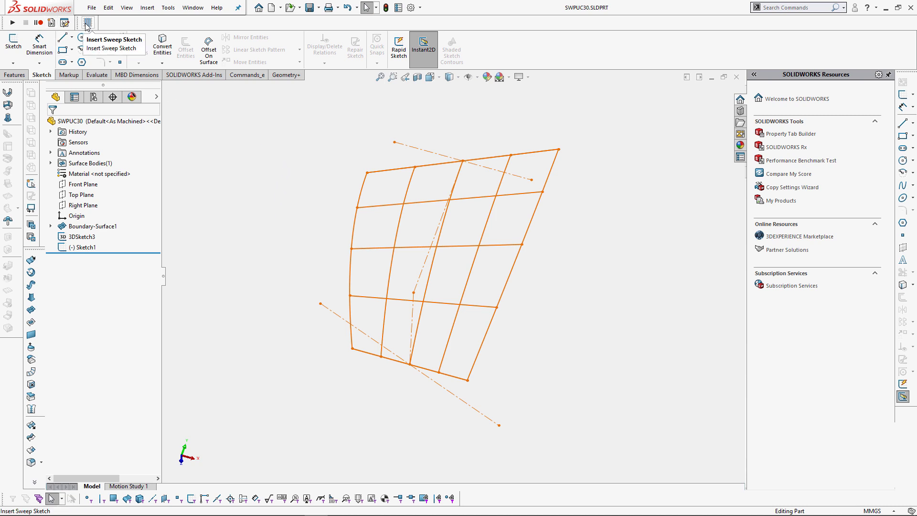
pyautogui.click(286, 75)
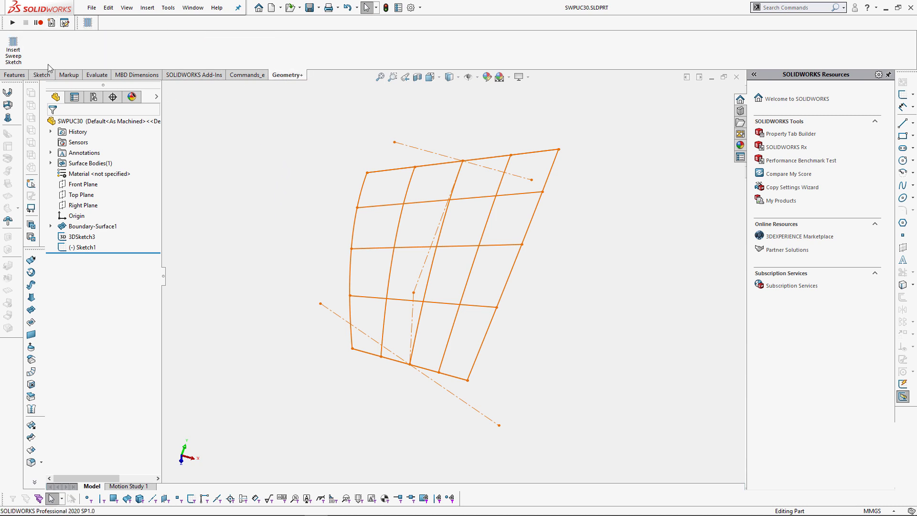
pyautogui.click(167, 8)
pyautogui.moveTo(267, 45)
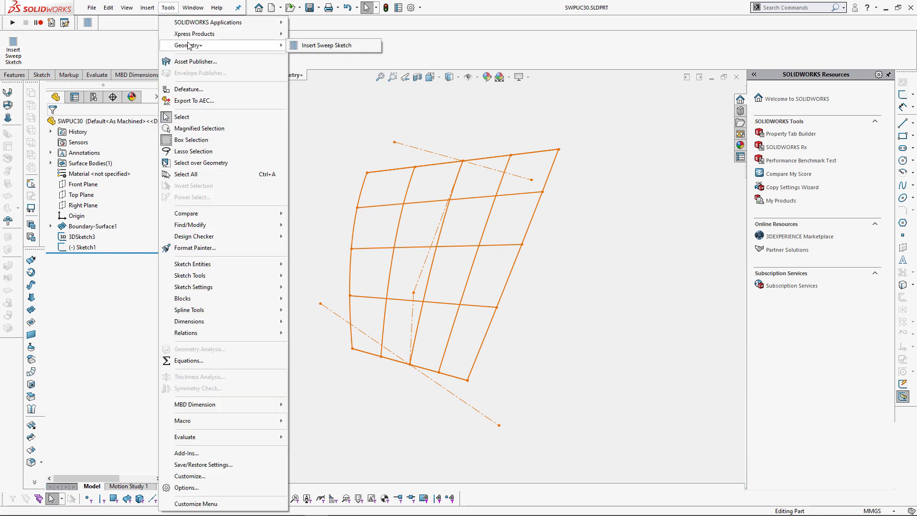
pyautogui.click(330, 46)
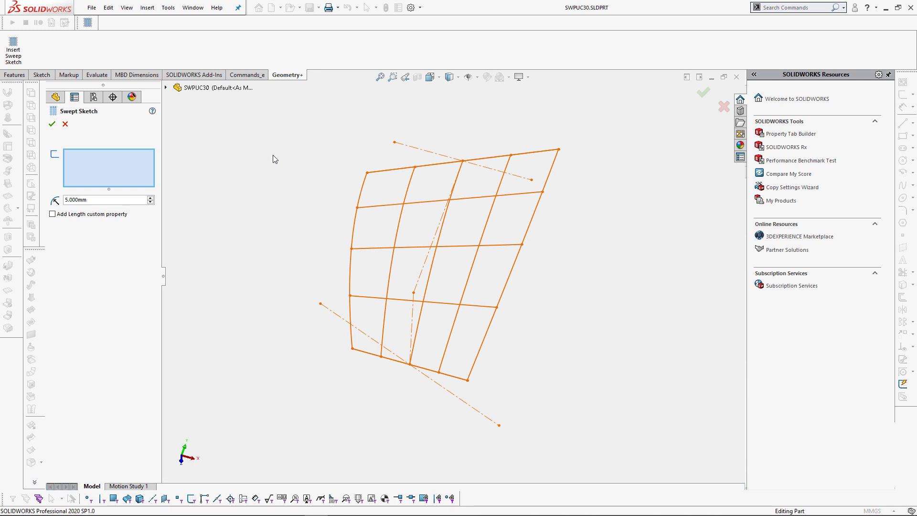
pyautogui.click(362, 198)
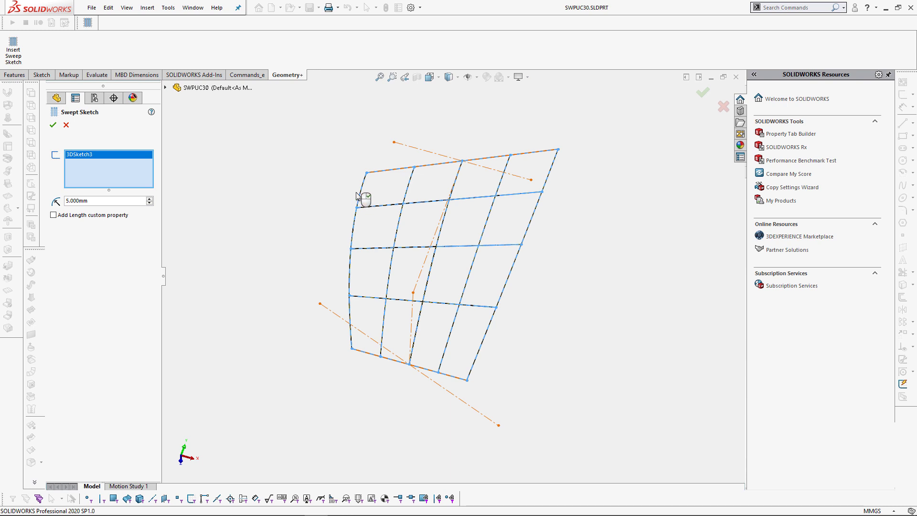
# Set the radius of the swept grid to 50 mm.
pyautogui.scroll(-5, 389, 191)
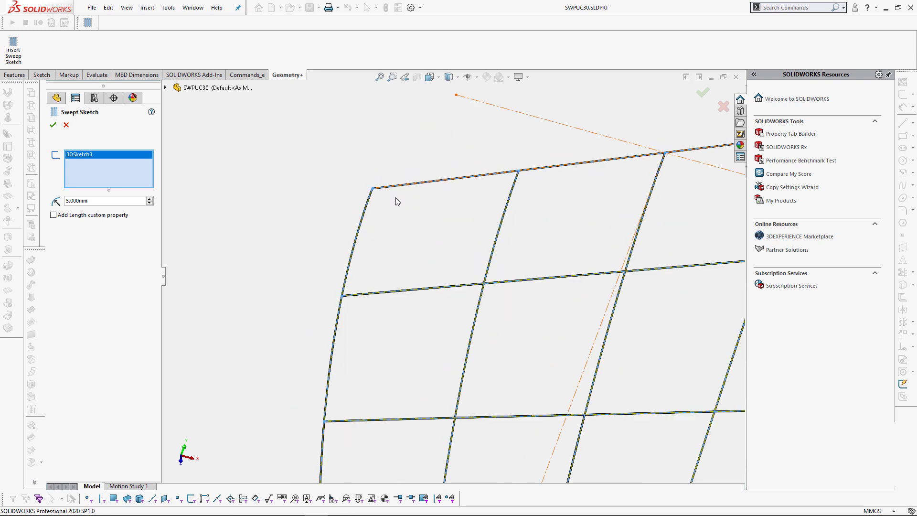
pyautogui.scroll(-3, 395, 203)
pyautogui.doubleClick(102, 201)
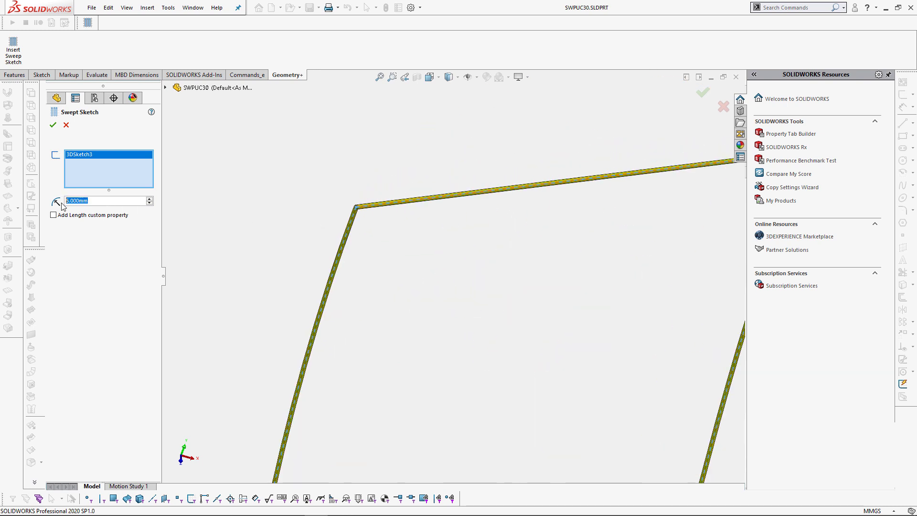
pyautogui.write('5')
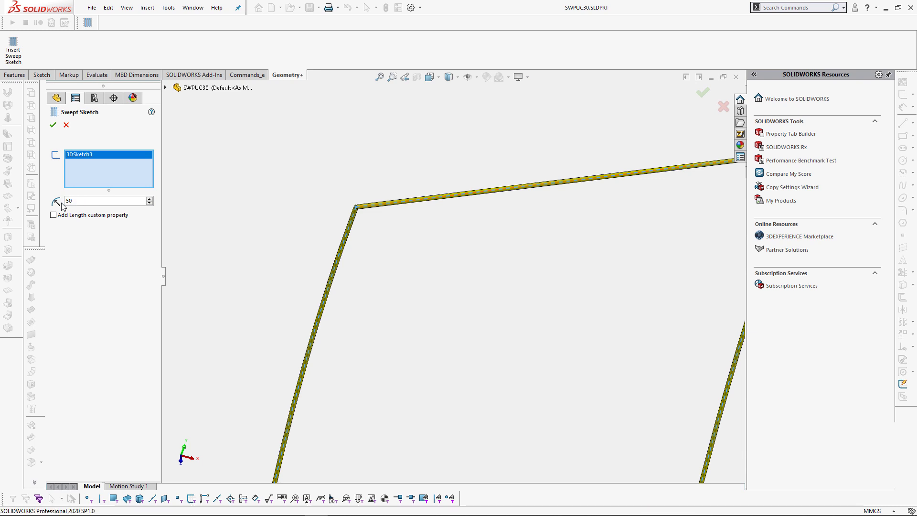
pyautogui.write('0')
pyautogui.press('Return')
pyautogui.scroll(6, 503, 322)
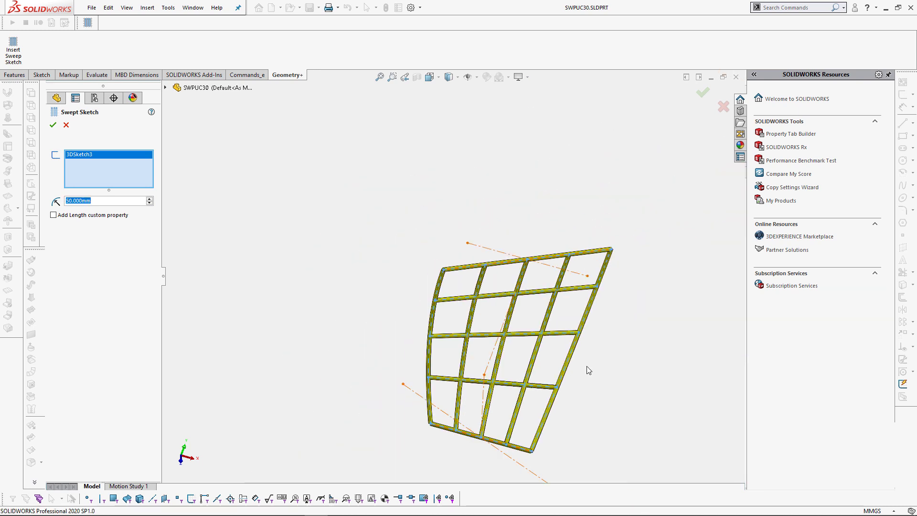
# Increase the sweep radius to 70 mm and accept the swept sketch feature.
pyautogui.click(150, 199)
pyautogui.click(150, 199)
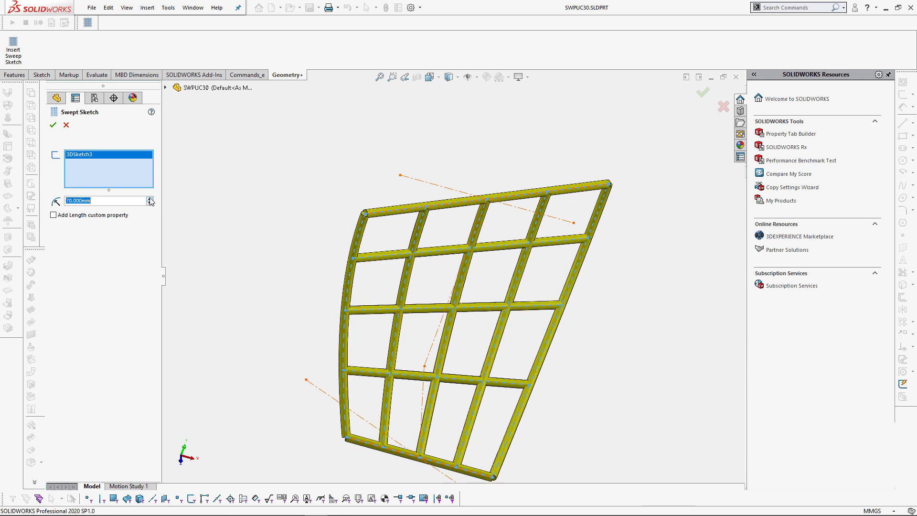
pyautogui.click(53, 125)
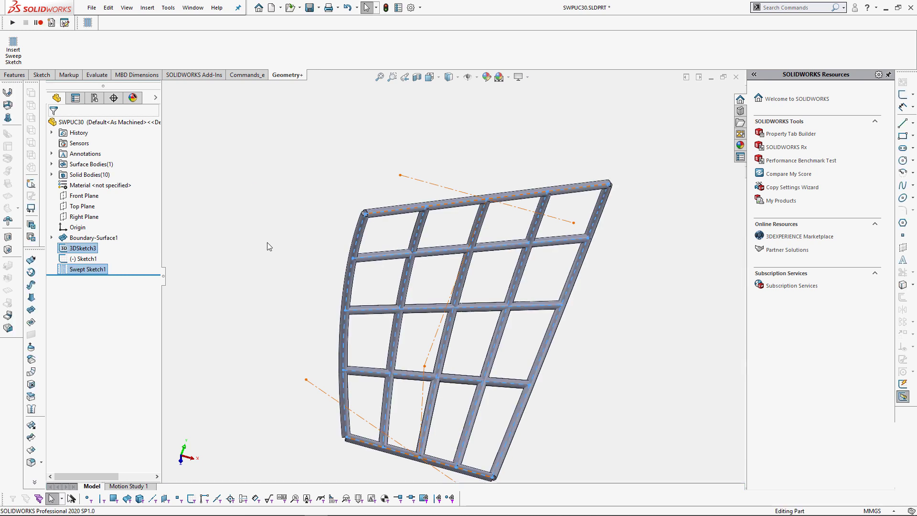
# Examine the individual bodies of the swept grid in the Solid Bodies folder.
pyautogui.click(99, 270)
pyautogui.click(169, 204)
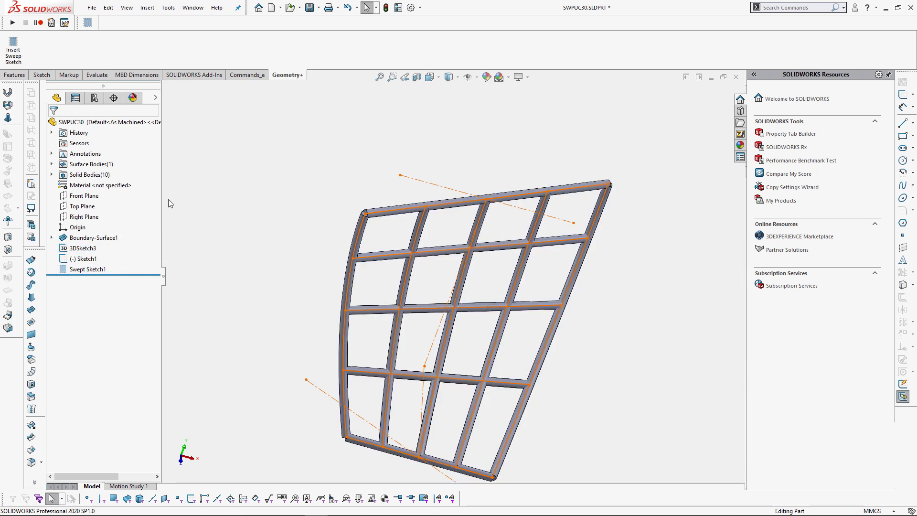
pyautogui.click(52, 174)
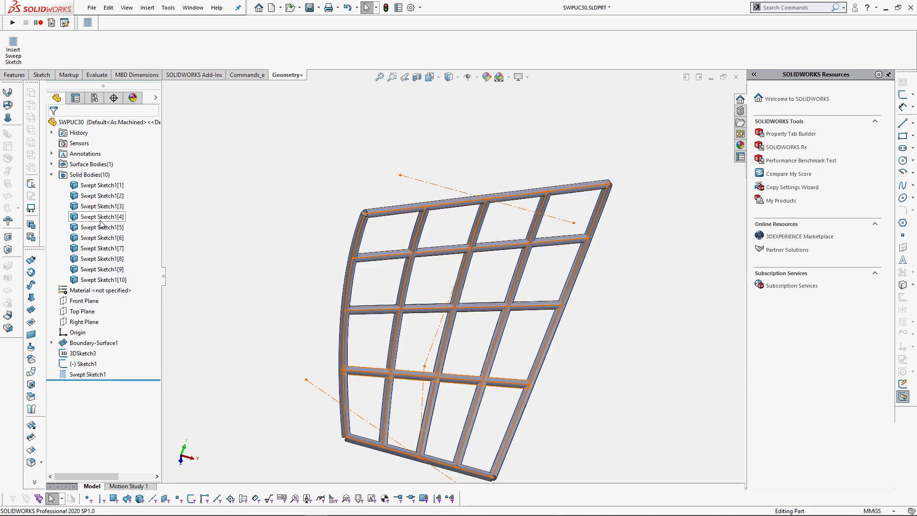
pyautogui.click(53, 175)
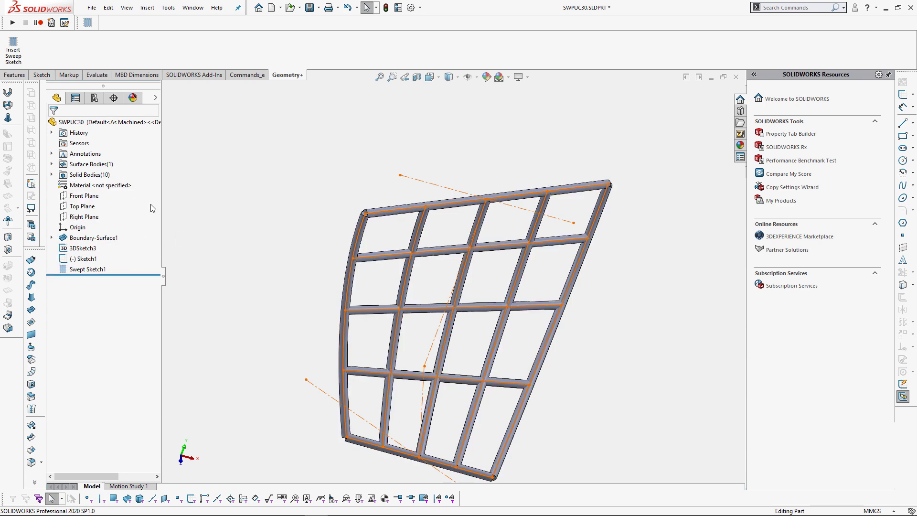
# Edit the swept sketch feature and set its radius to 50 mm.
pyautogui.rightClick(100, 271)
pyautogui.click(109, 244)
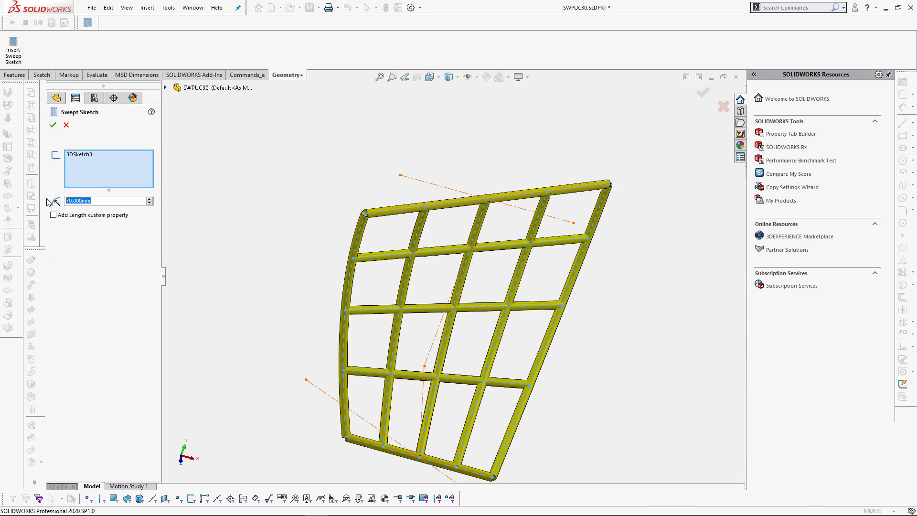
pyautogui.write('50')
pyautogui.press('Return')
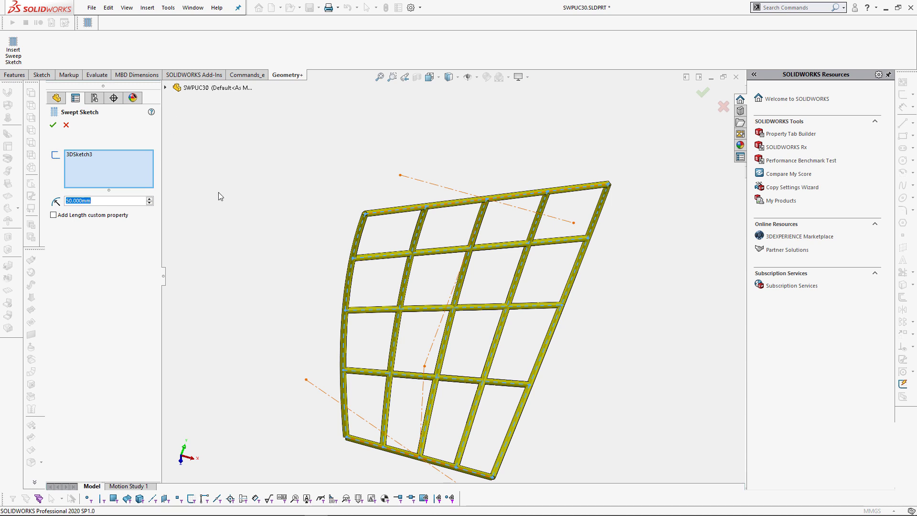
# Add Sketch1, the three parallel lines, as a second sketch of the swept feature and accept the edit.
pyautogui.scroll(5, 231, 236)
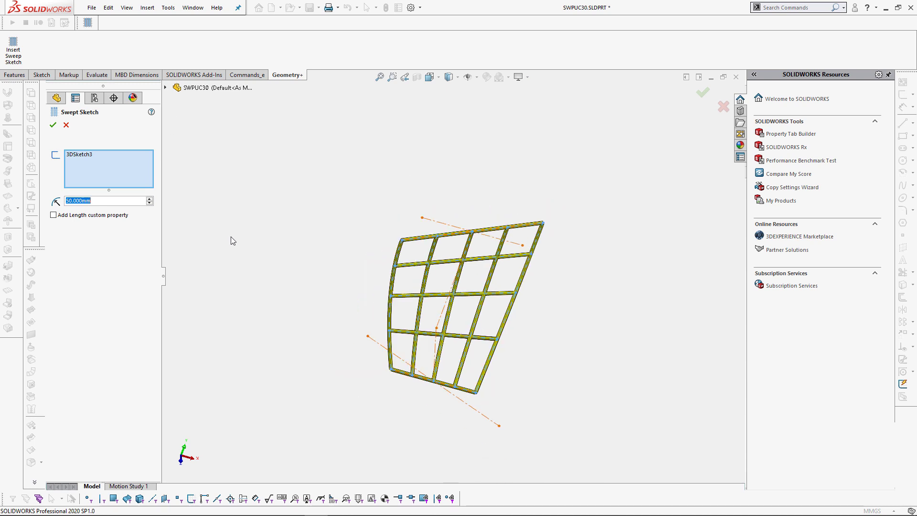
pyautogui.click(165, 88)
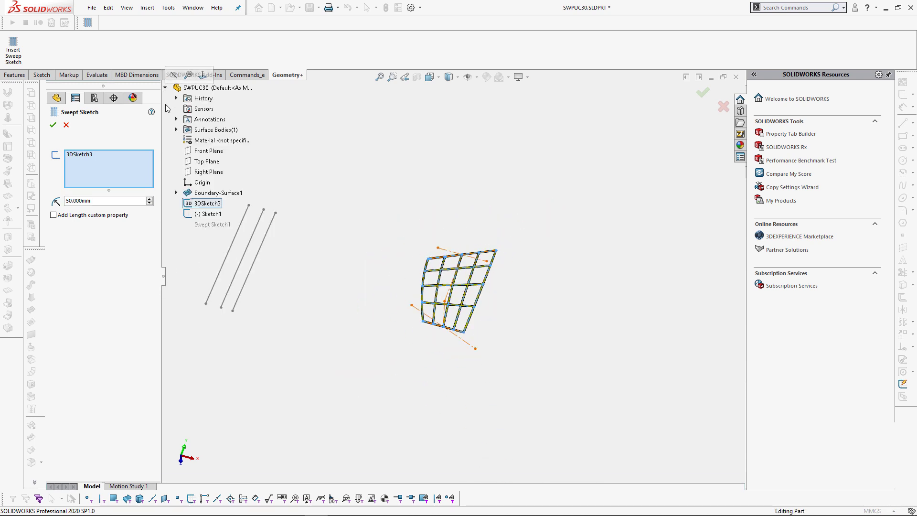
pyautogui.click(200, 214)
pyautogui.scroll(-3, 270, 268)
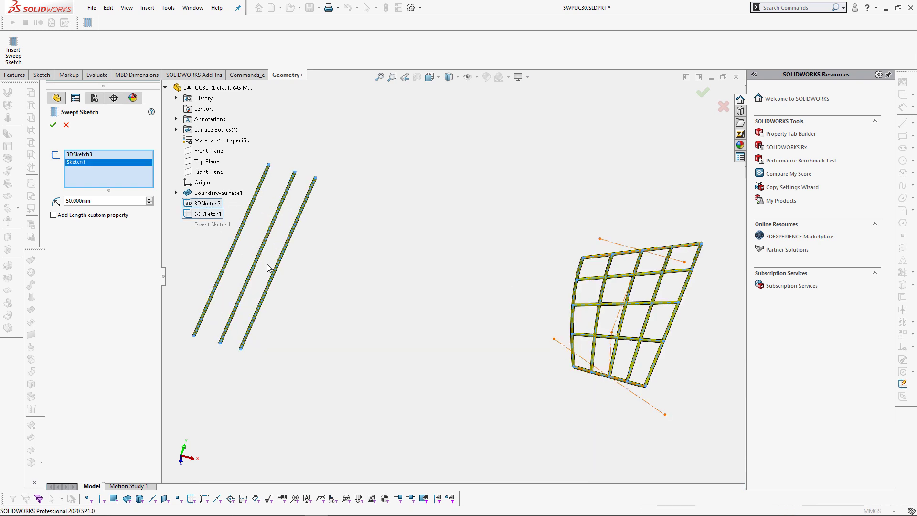
pyautogui.scroll(-3, 271, 262)
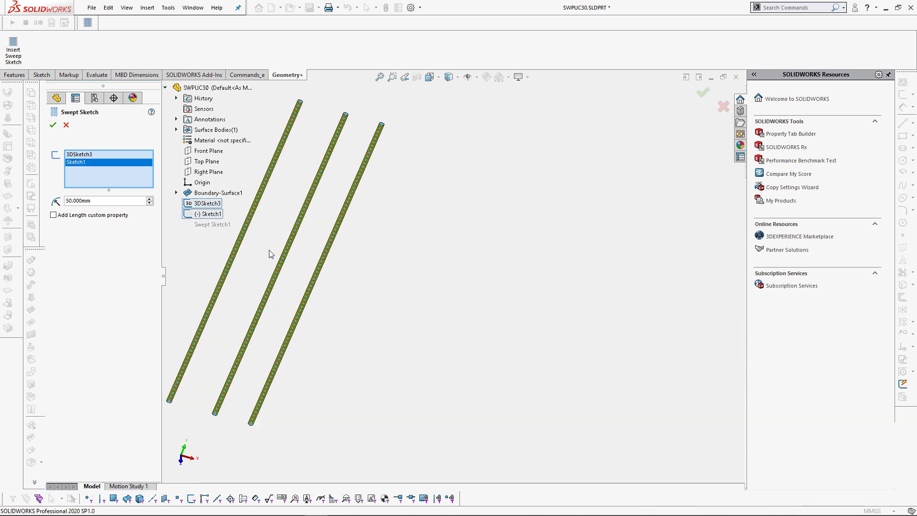
pyautogui.click(54, 125)
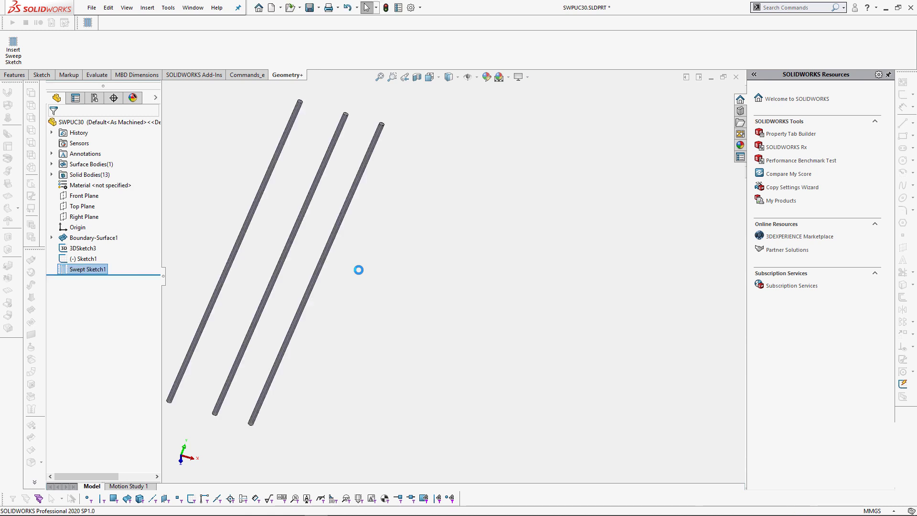
# Increase the swept feature's radius to 90 mm directly on the model at the grid's upper corner.
pyautogui.scroll(3, 459, 296)
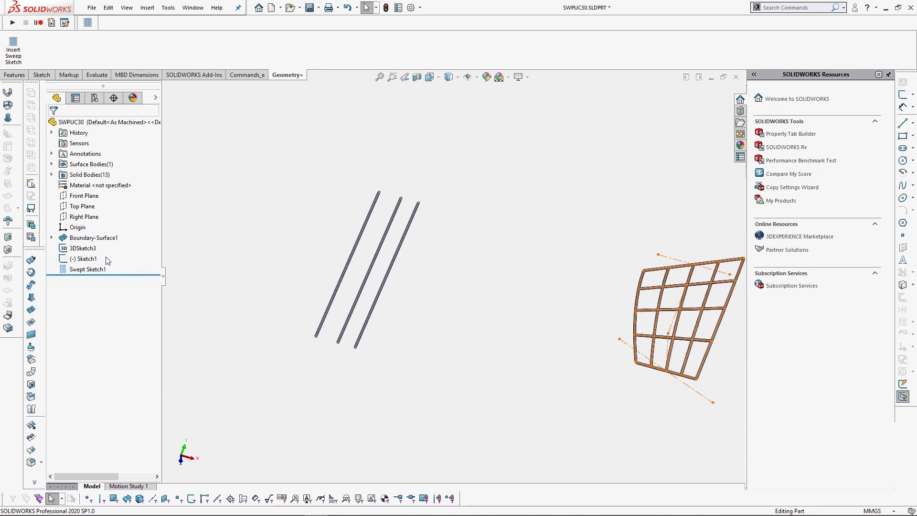
pyautogui.click(97, 270)
pyautogui.scroll(-10, 640, 279)
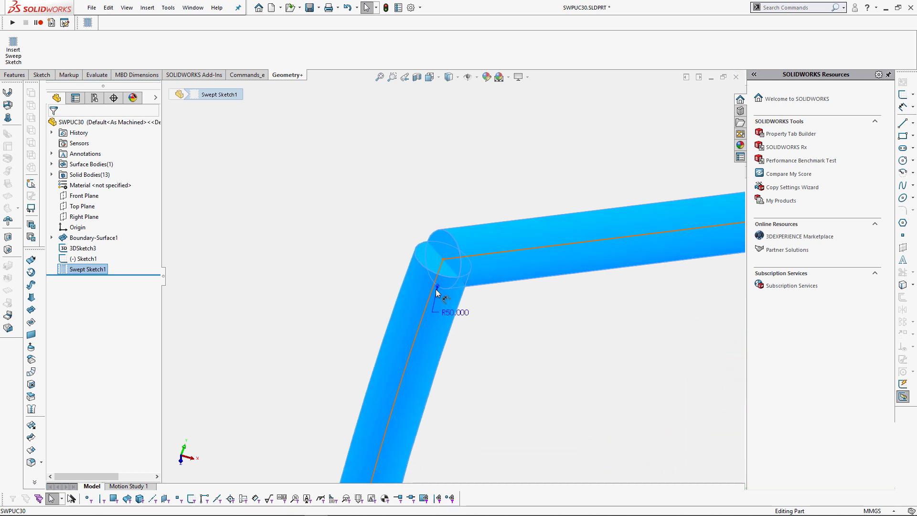
pyautogui.moveTo(437, 287); pyautogui.dragTo(444, 314)
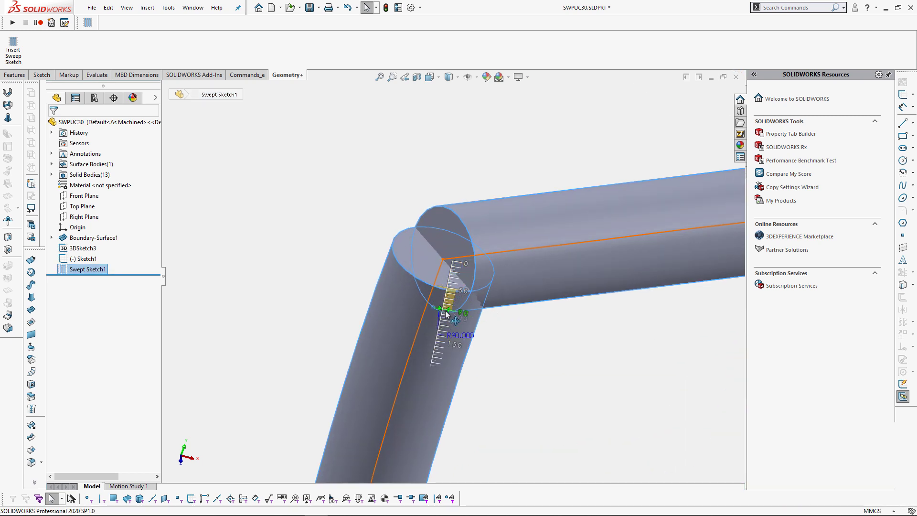
# Reshape the upper part of the grid by adjusting the Orientation Sketch of Boundary-Surface1 so the swept bodies follow.
pyautogui.scroll(5, 341, 306)
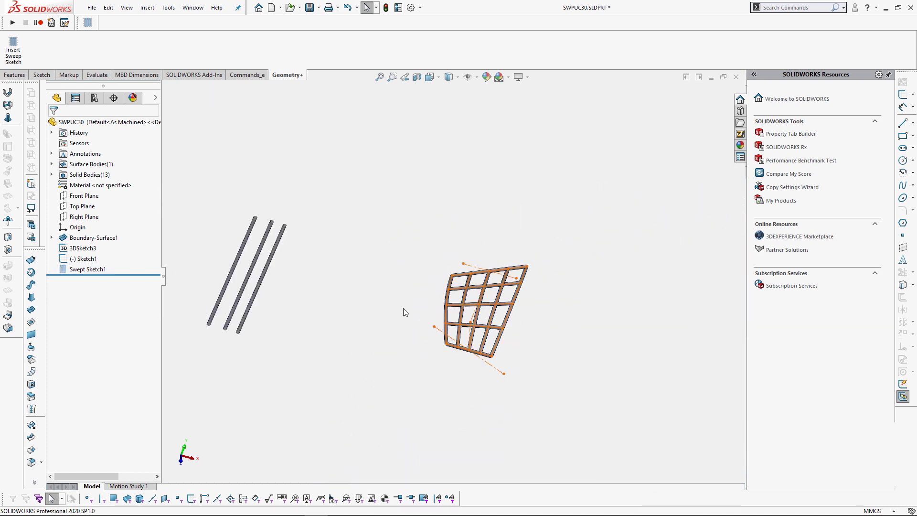
pyautogui.scroll(-3, 518, 291)
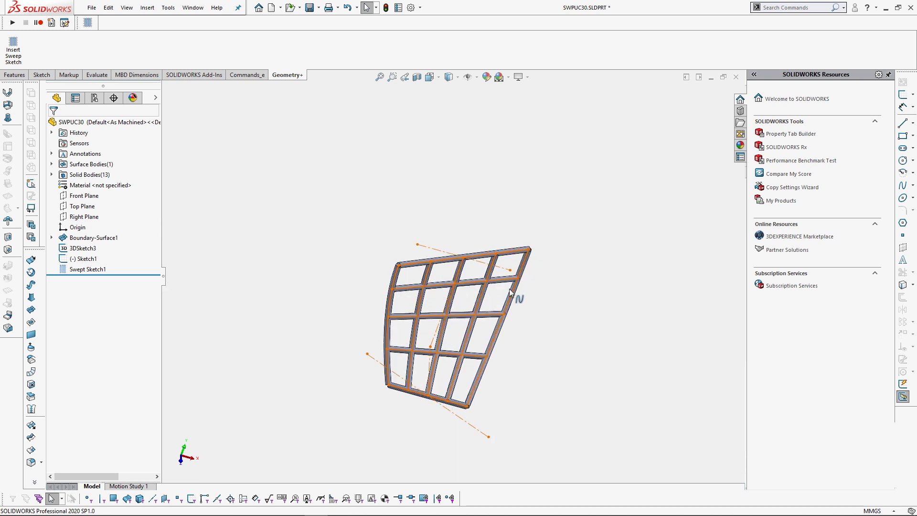
pyautogui.click(51, 238)
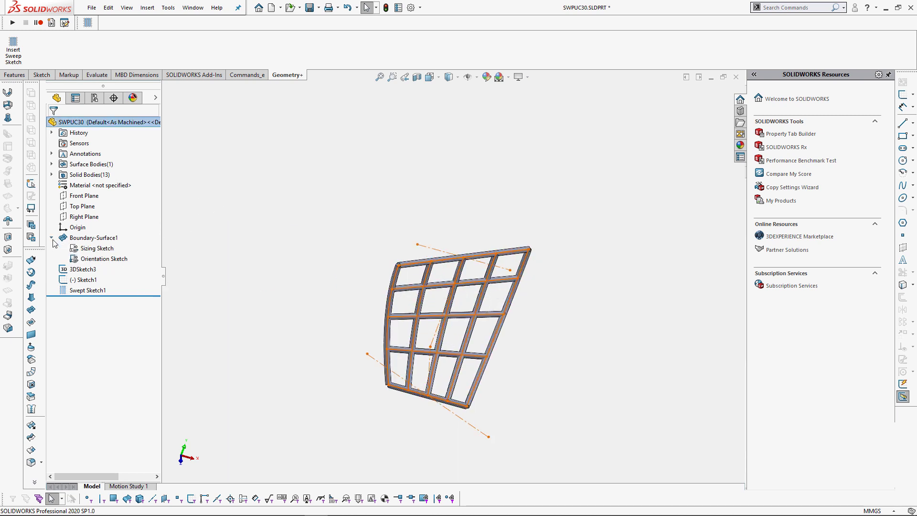
pyautogui.click(91, 260)
pyautogui.moveTo(390, 255); pyautogui.dragTo(402, 253)
pyautogui.moveTo(537, 277)
pyautogui.mouseDown()
pyautogui.moveTo(539, 298)
pyautogui.moveTo(490, 306)
pyautogui.mouseUp()
pyautogui.click(288, 308)
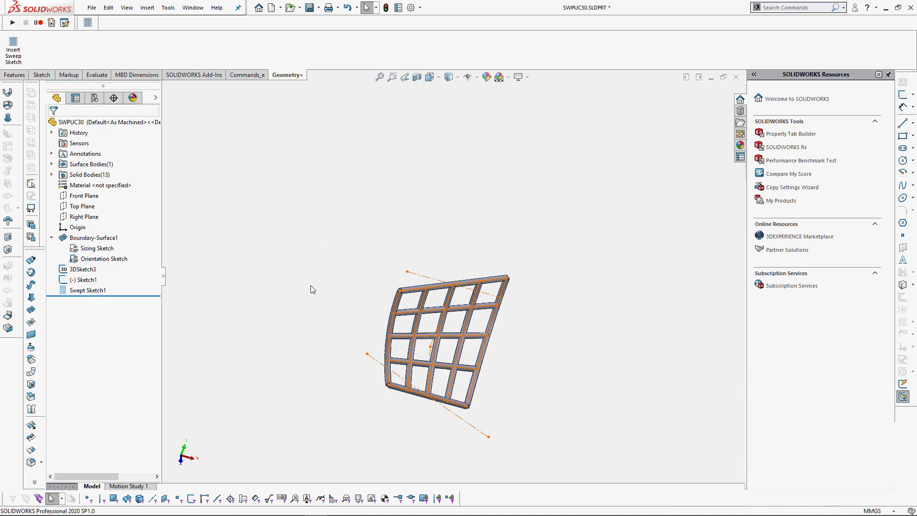
pyautogui.moveTo(310, 286); pyautogui.dragTo(270, 322, button='middle')
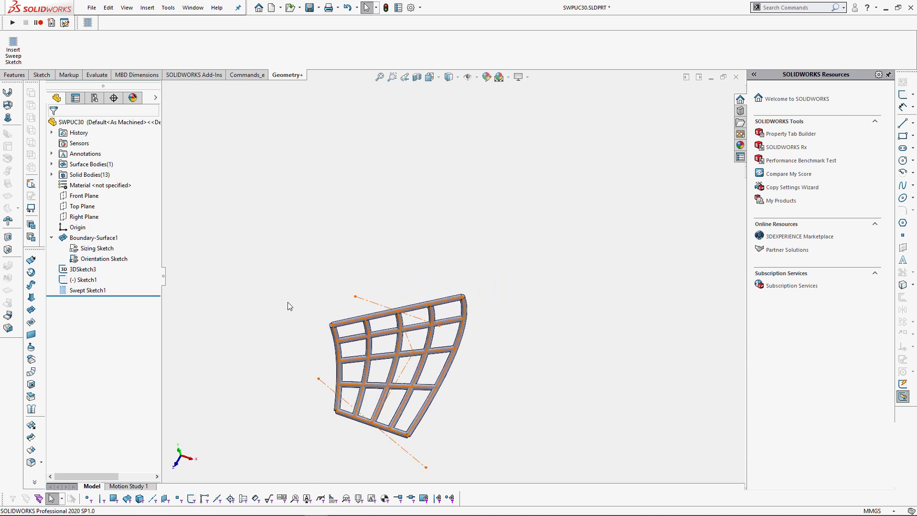
pyautogui.press('f')
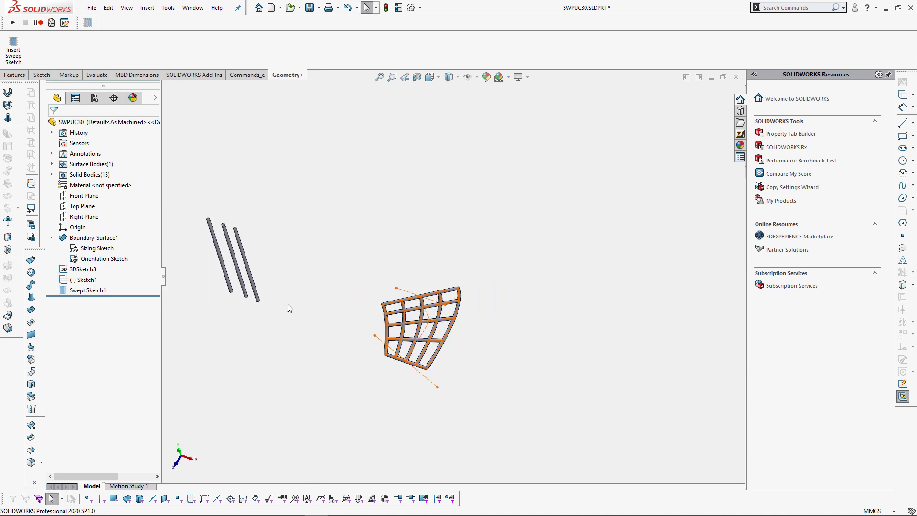
# Find the Weldment command by searching for "weld" and add a weldment feature to the part.
pyautogui.click(780, 7)
pyautogui.write('weld')
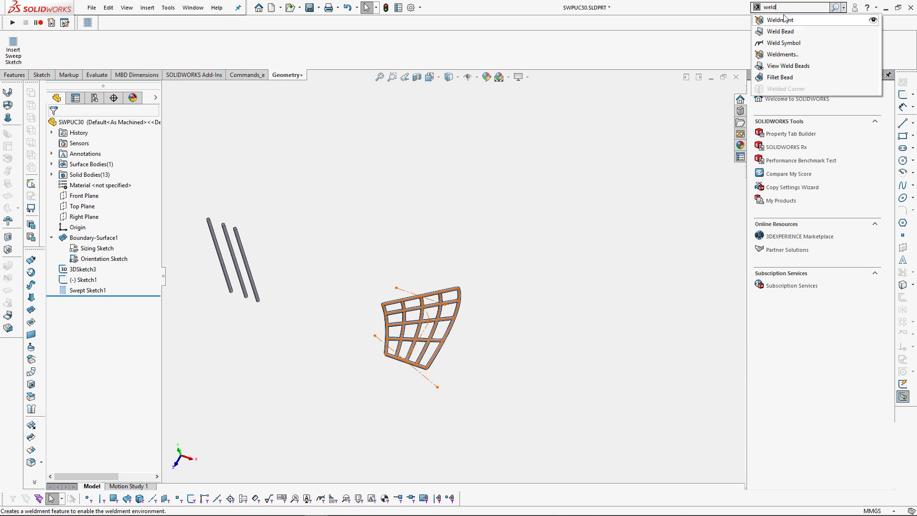
pyautogui.click(783, 17)
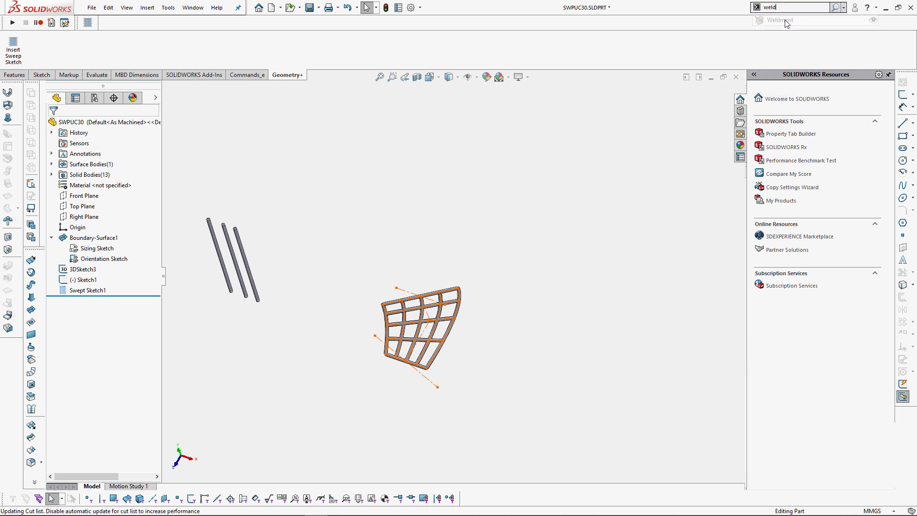
pyautogui.click(328, 253)
# Edit the swept feature to add the Length custom property and accept the change.
pyautogui.rightClick(101, 302)
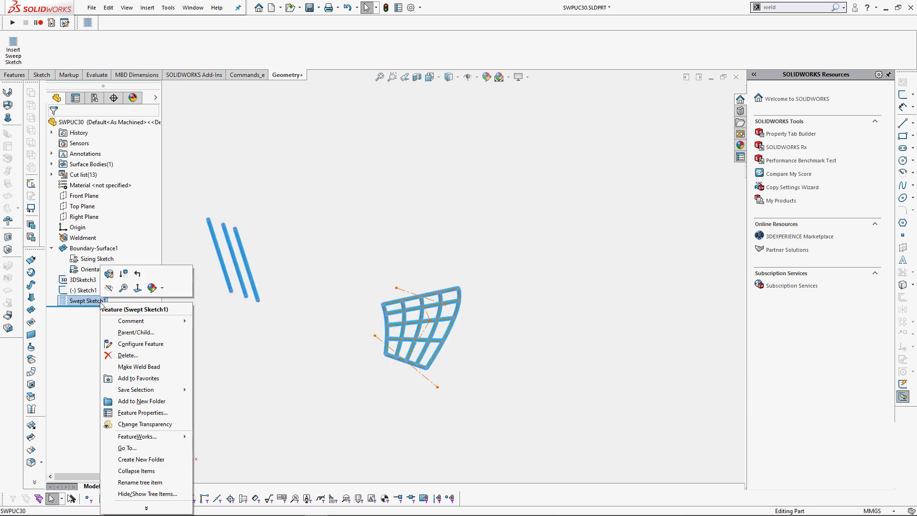
pyautogui.press('Escape')
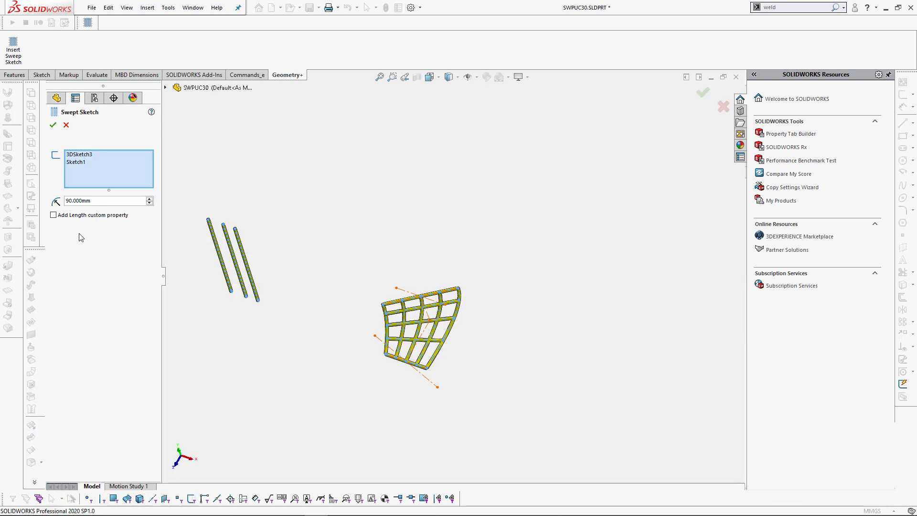
pyautogui.click(53, 124)
# Open the cut-list properties of Cut-List-Item1, review the length property across all cut-list items, and close them without changes.
pyautogui.click(51, 175)
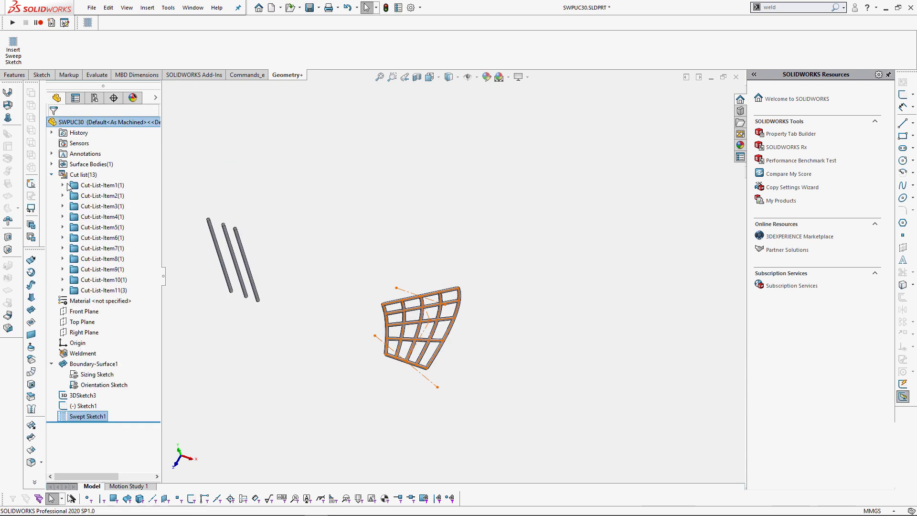
pyautogui.click(100, 185)
pyautogui.rightClick(102, 187)
pyautogui.click(127, 204)
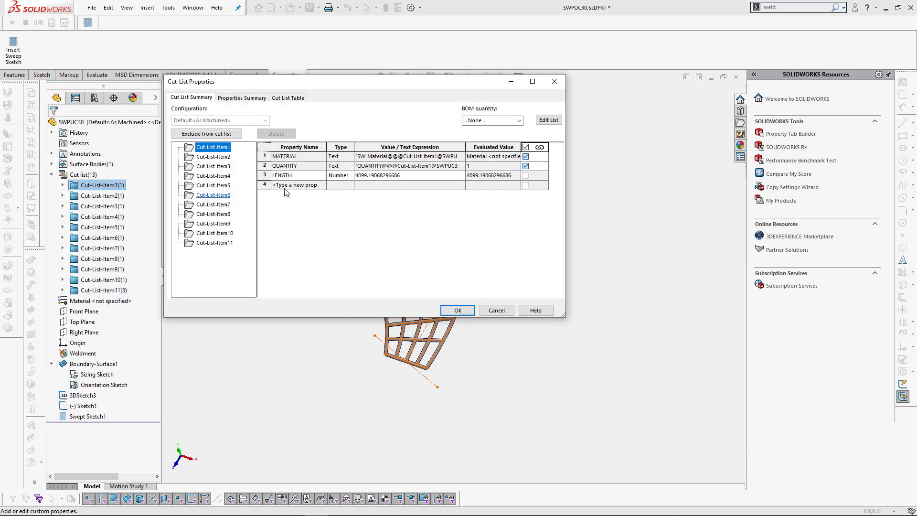
pyautogui.click(242, 98)
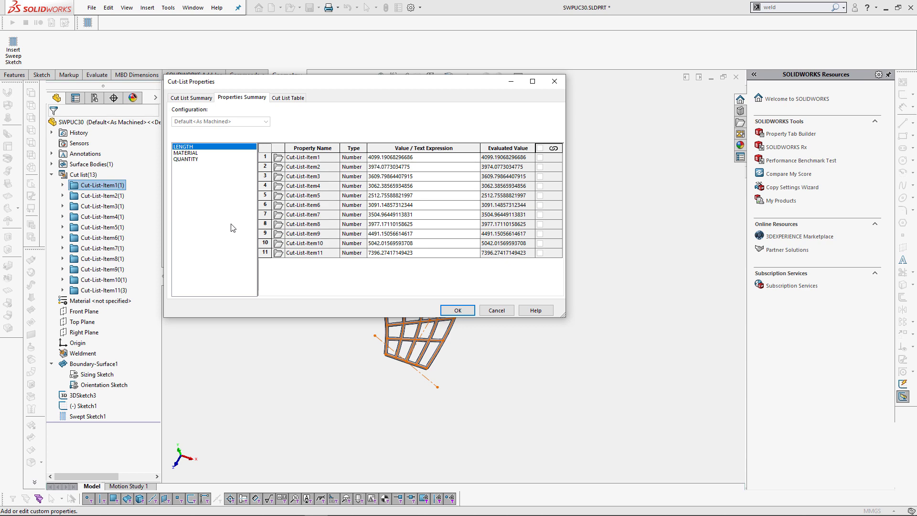
pyautogui.click(496, 311)
# Check the length of the sketch line along the grid's upper edge against the cut-list length.
pyautogui.scroll(-6, 461, 232)
pyautogui.click(460, 229)
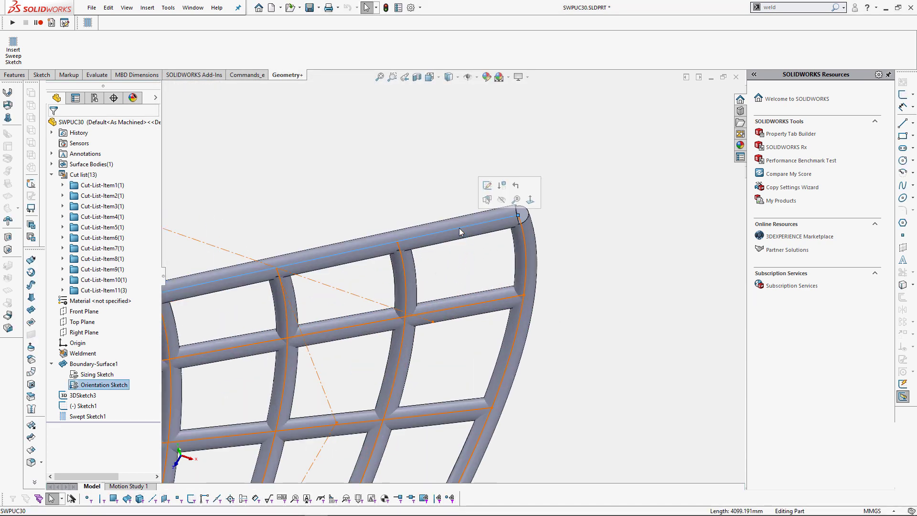
pyautogui.click(418, 210)
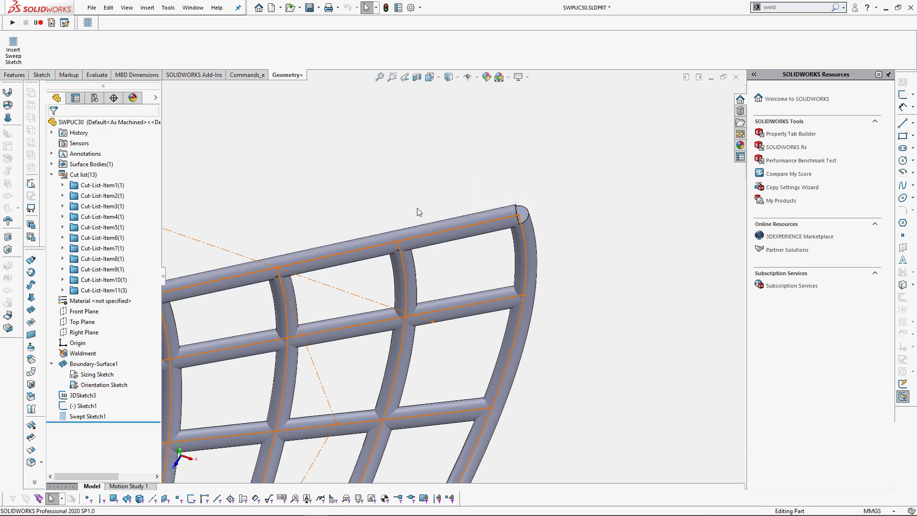
# Save and close the SWPUC30 part, and reopen it.
pyautogui.hotkey('ctrl', 's')
pyautogui.click(737, 77)
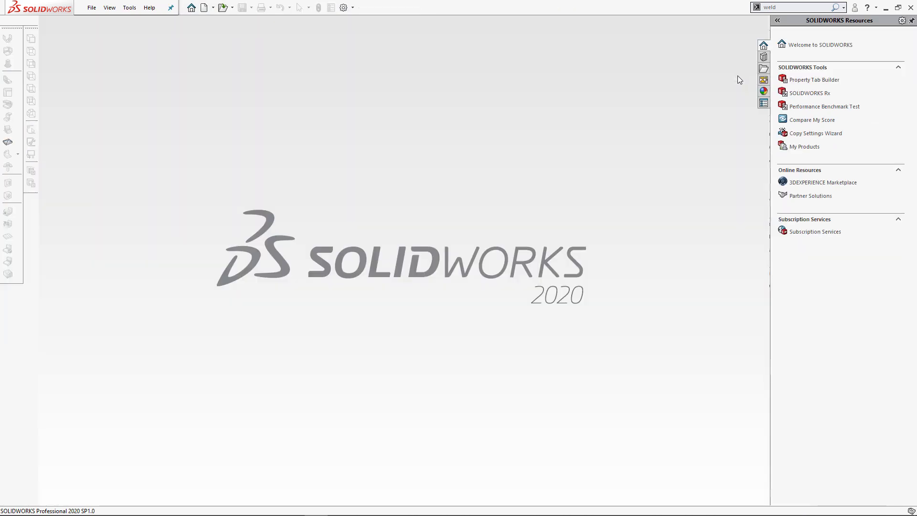
pyautogui.click(92, 7)
pyautogui.click(124, 84)
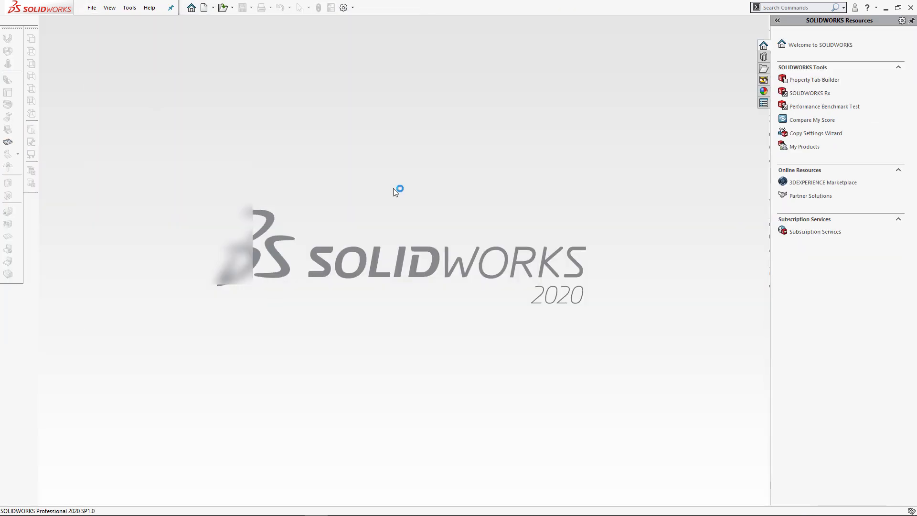
# Switch to the SweepSketch page on GitHub in the browser and open the SweepSketch.zip release link in a new tab.
pyautogui.scroll(5, 466, 266)
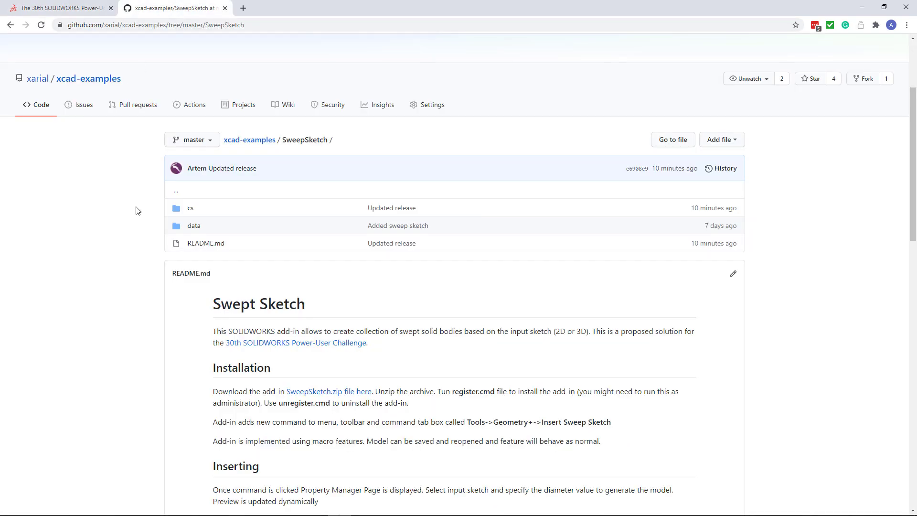
pyautogui.rightClick(342, 393)
pyautogui.click(360, 401)
pyautogui.click(287, 8)
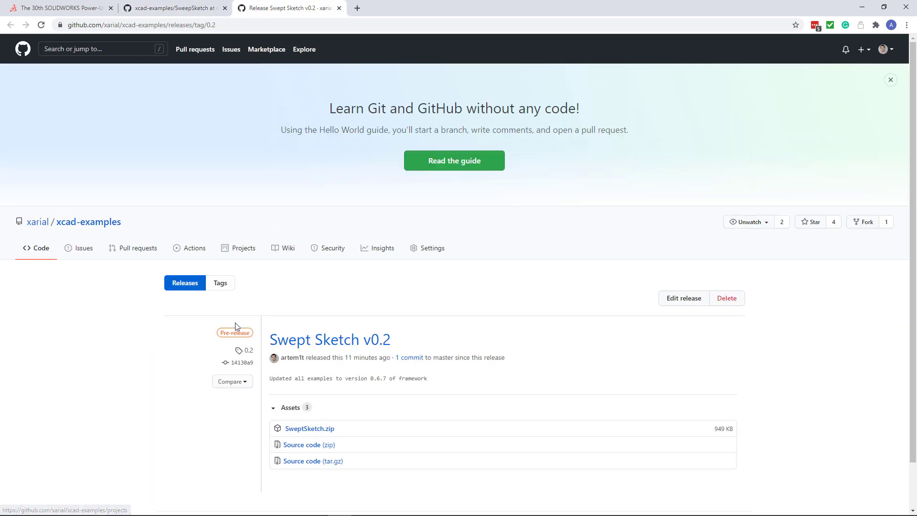
# Return to the SweepSketch repository folder, open SweepSketchAddIn.cs in the cs folder, and look through the source code to the end.
pyautogui.click(179, 15)
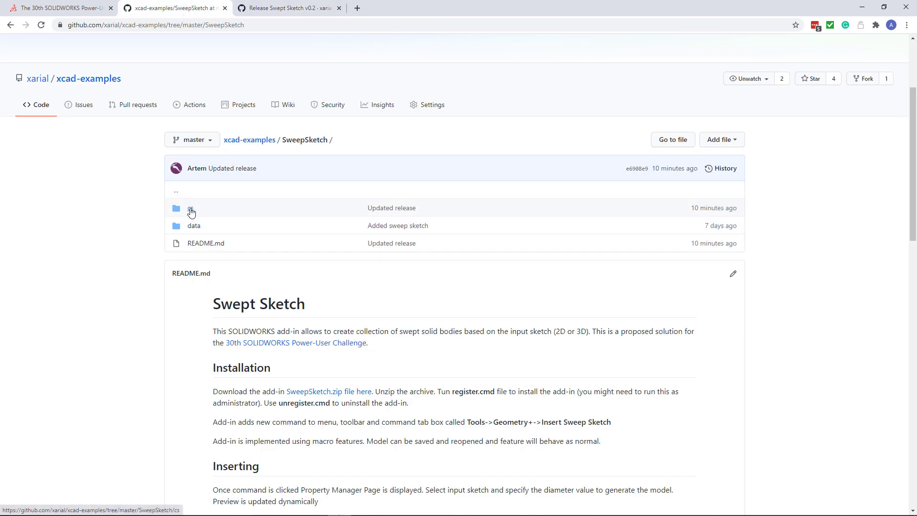
pyautogui.click(191, 209)
pyautogui.scroll(-1, 180, 325)
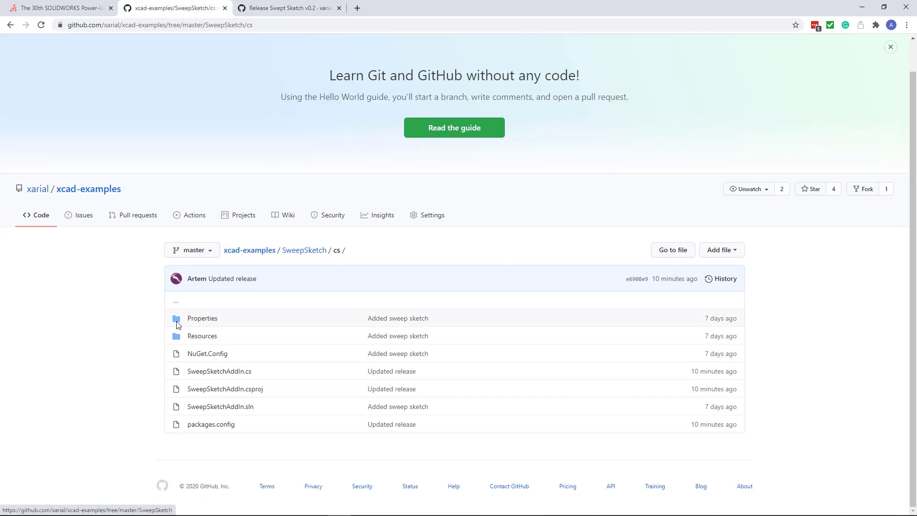
pyautogui.click(211, 373)
pyautogui.scroll(-15, 131, 328)
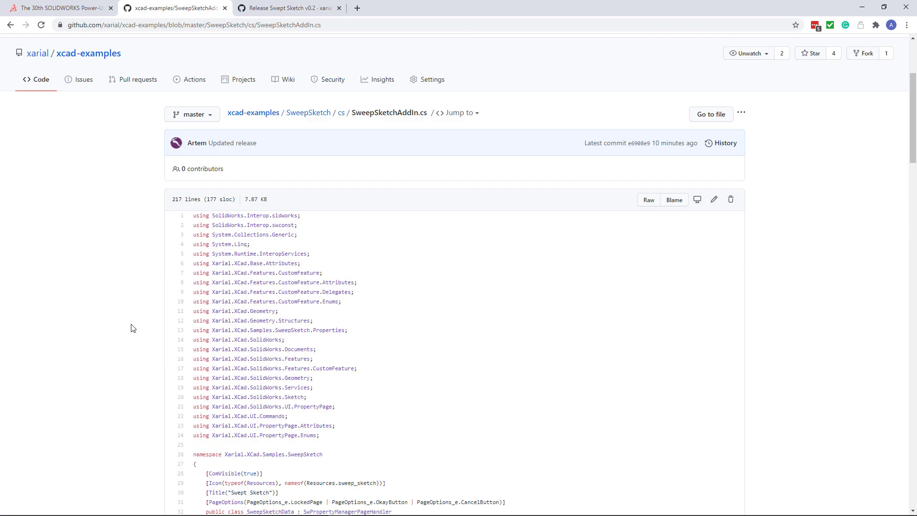
pyautogui.scroll(-20, 133, 303)
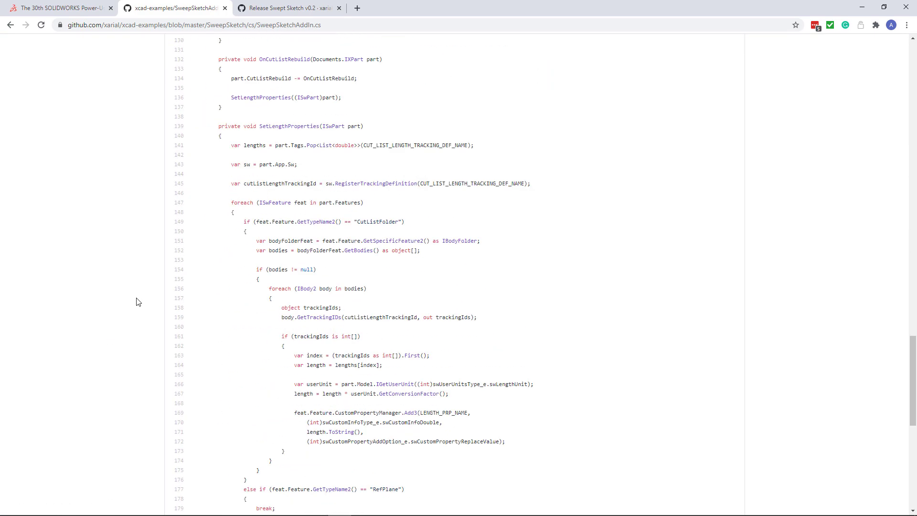
pyautogui.scroll(-1, 137, 304)
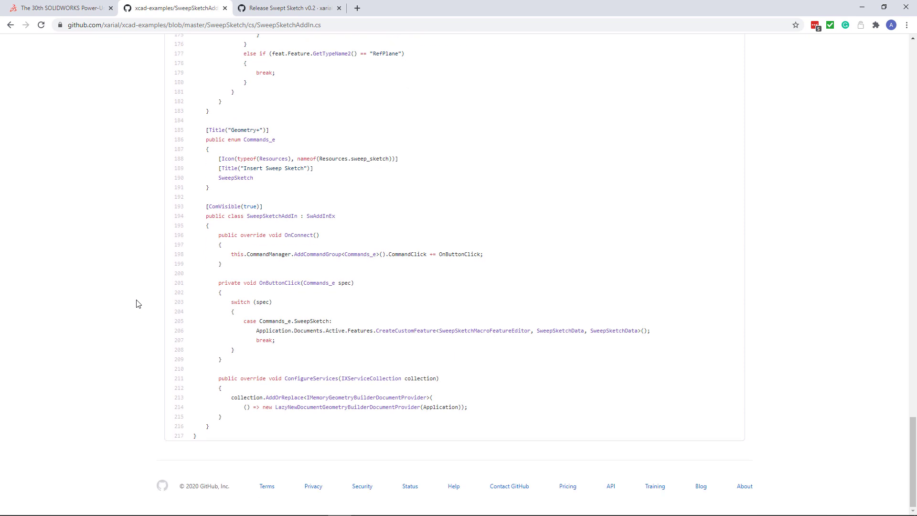